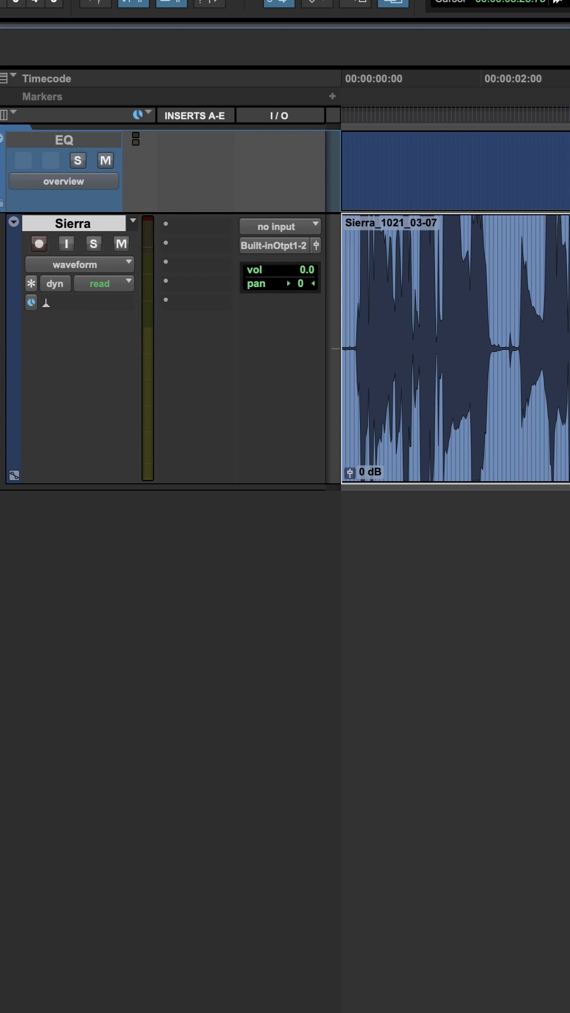
Play the Sierra clip and insert the mono FabFilter Pro-Q 3 equalizer on the Sierra track
{"action": "key", "text": "space"}
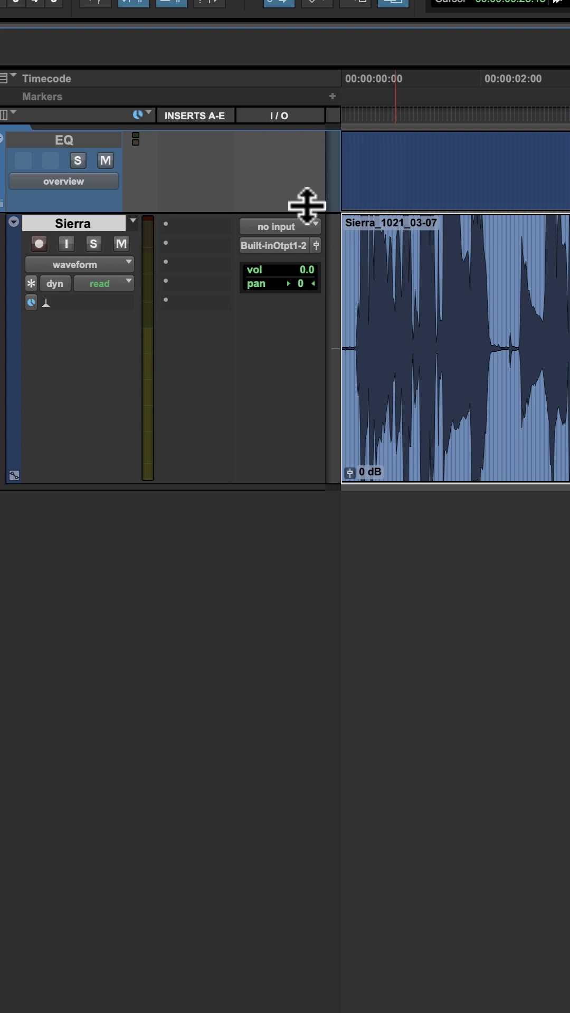
{"action": "left_click", "coordinate": [188, 231]}
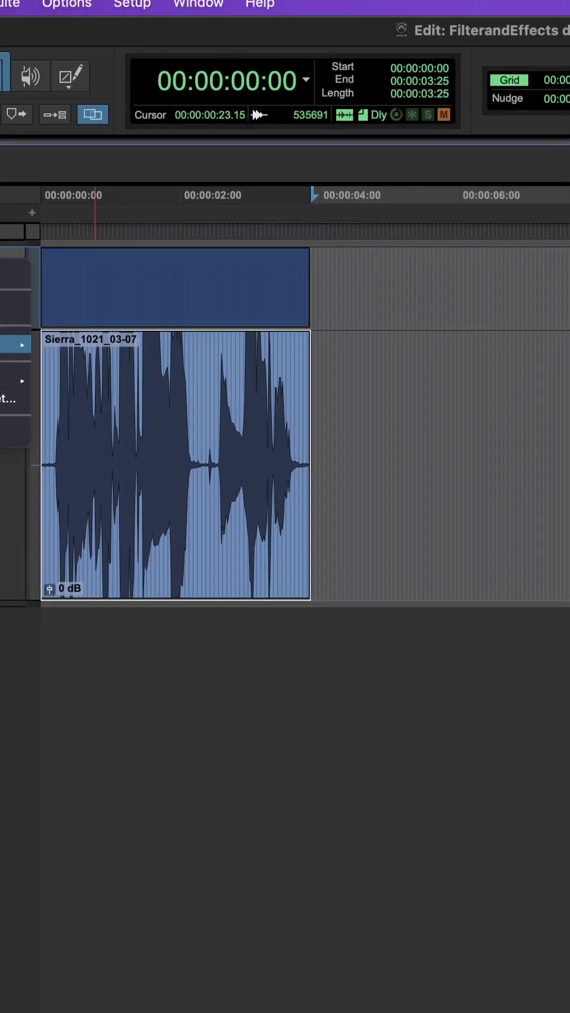
{"action": "mouse_move", "coordinate": [87, 24]}
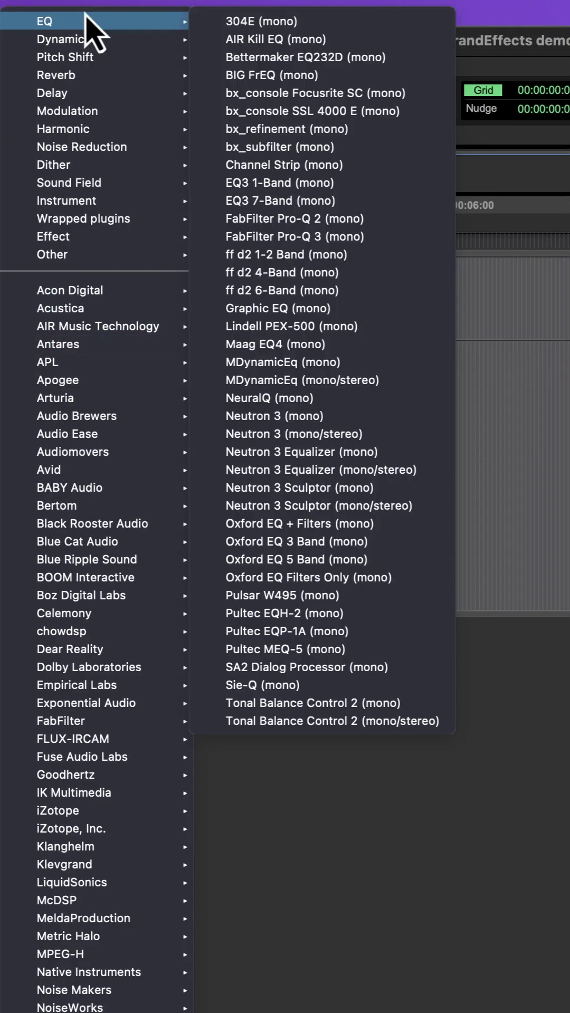
{"action": "left_click", "coordinate": [232, 235]}
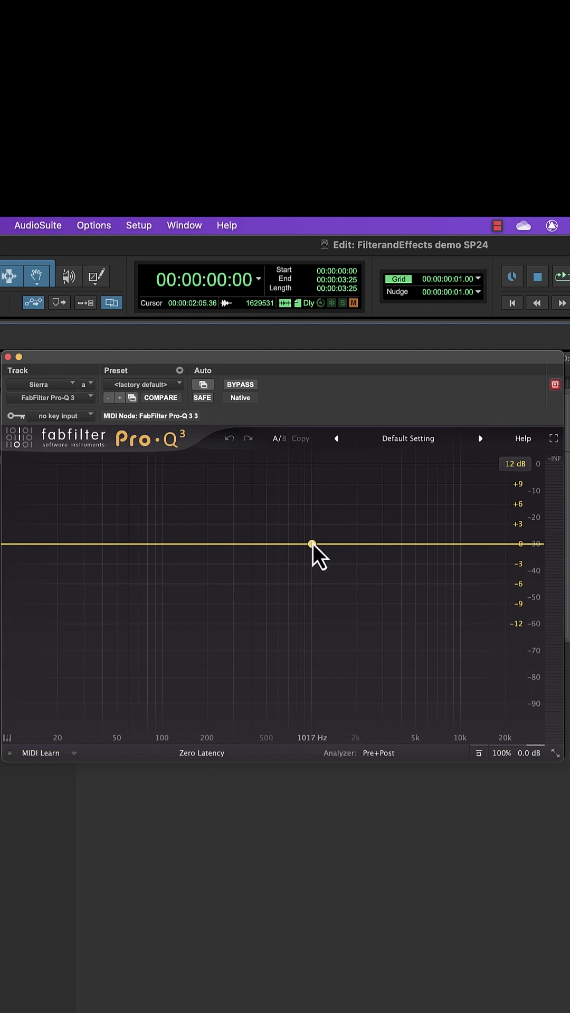
Add a bell band near 1 kHz, boost it by about 3.4 dB, and pull it down to a cut of about 3.2 dB
{"action": "left_click", "coordinate": [311, 544]}
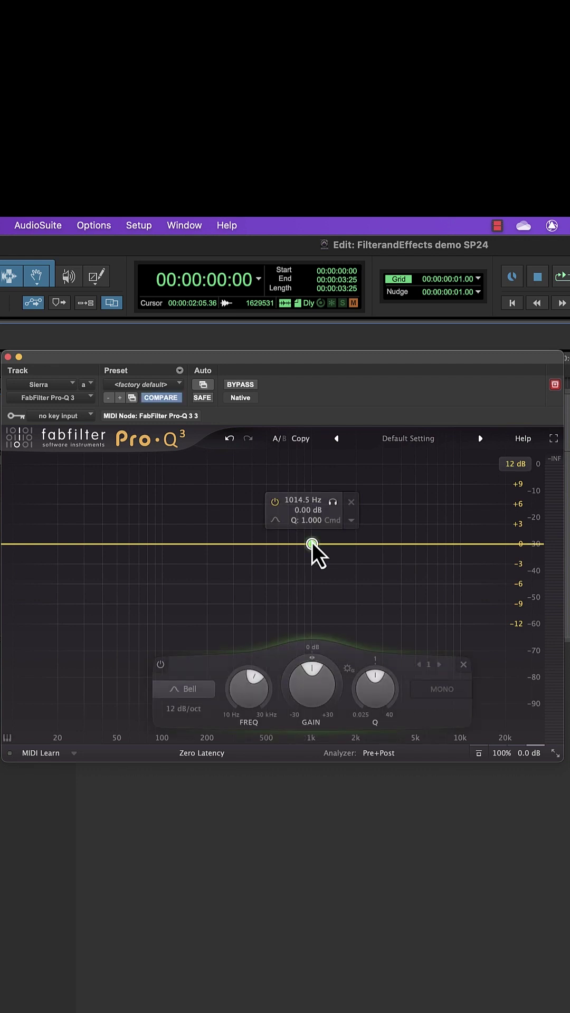
{"action": "left_click_drag", "start_coordinate": [312, 543], "coordinate": [312, 522]}
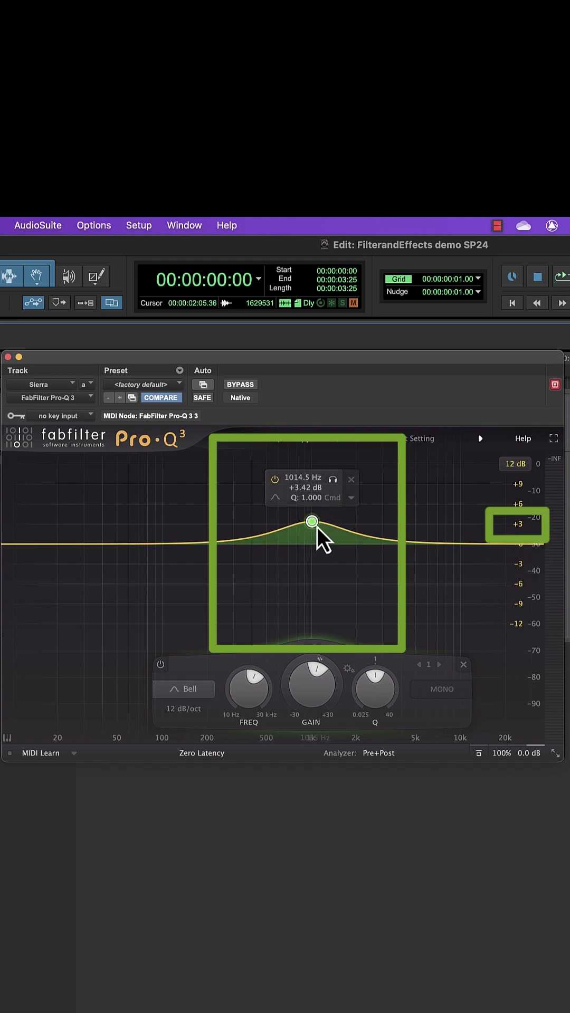
{"action": "left_click_drag", "start_coordinate": [313, 522], "coordinate": [316, 562]}
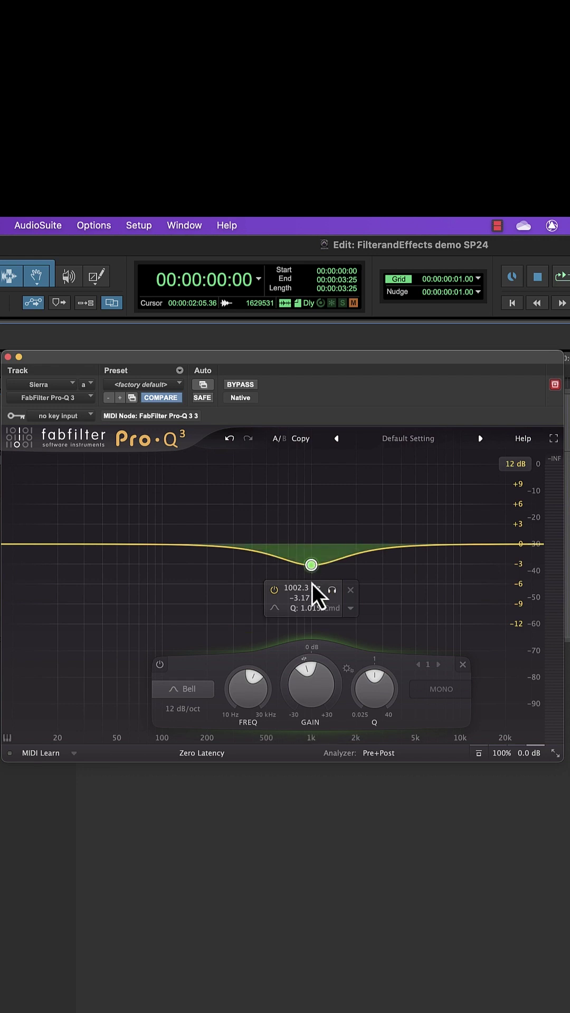
Set the bell band's frequency to 1000 Hz
{"action": "scroll", "coordinate": [312, 593], "scroll_direction": "up", "scroll_amount": 1}
{"action": "double_click", "coordinate": [308, 589]}
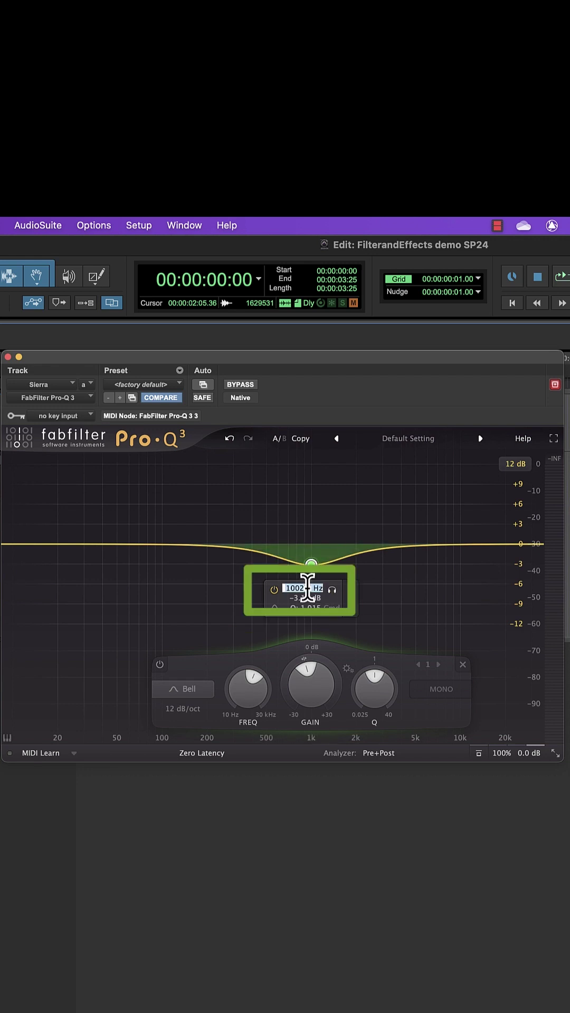
{"action": "type", "text": "1000"}
{"action": "key", "text": "Return"}
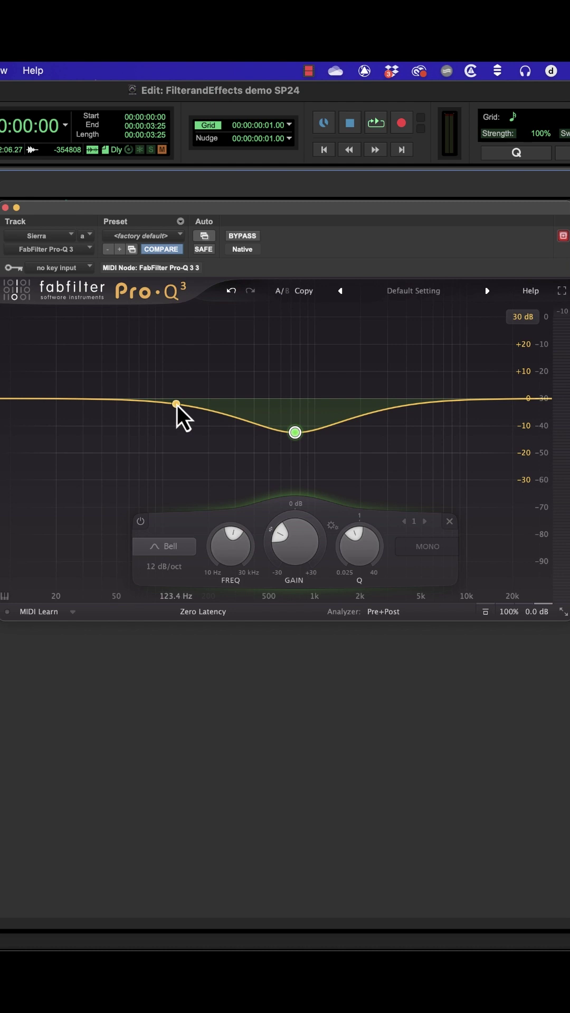
Add three more EQ bands on the curve at about 123 Hz, 6.1 kHz and 14 kHz
{"action": "left_click", "coordinate": [177, 404]}
{"action": "left_click", "coordinate": [435, 403]}
{"action": "left_click", "coordinate": [490, 400]}
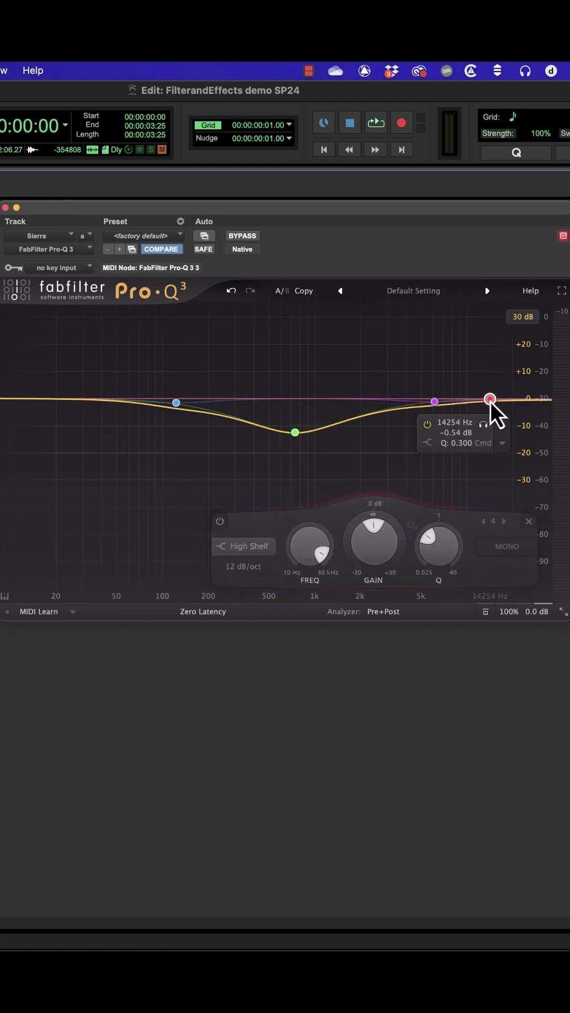
Shape the EQ curve with about −4.8 dB at 98 Hz, −28 dB at 562 Hz and +19 dB at 6 kHz
{"action": "left_click_drag", "start_coordinate": [177, 403], "coordinate": [160, 411]}
{"action": "left_click", "coordinate": [295, 434]}
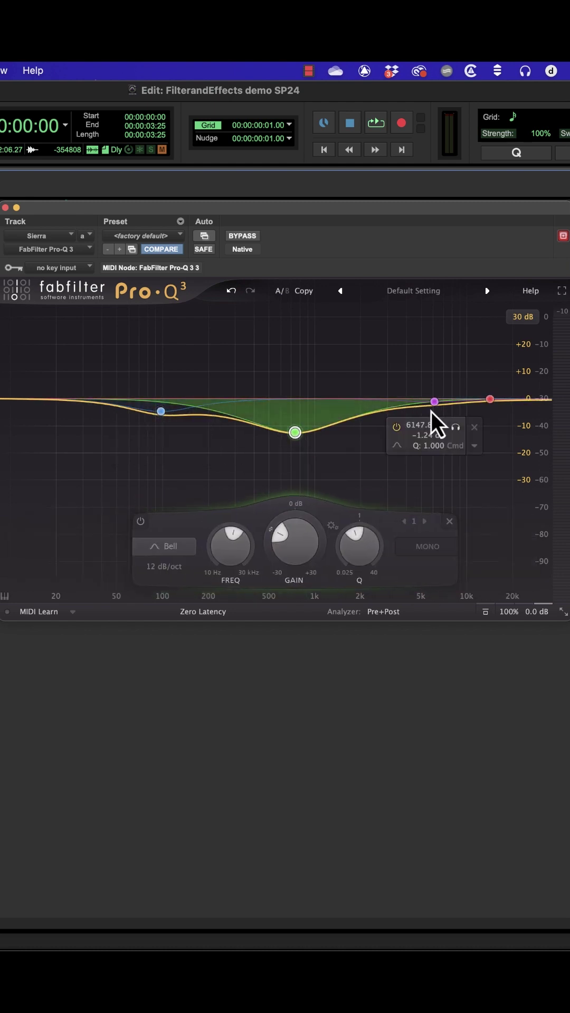
{"action": "double_click", "coordinate": [434, 403]}
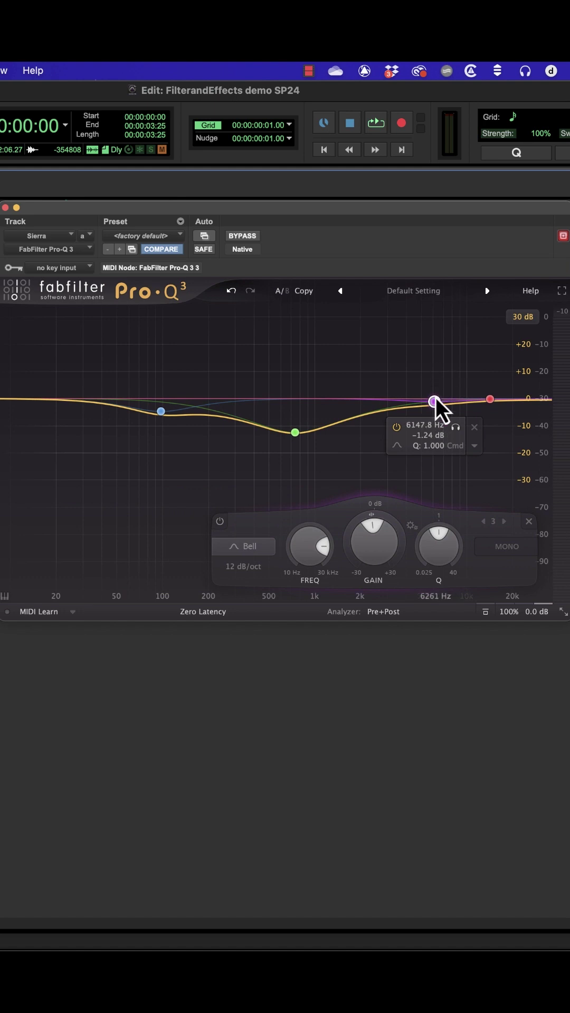
{"action": "left_click_drag", "start_coordinate": [435, 403], "coordinate": [433, 346]}
{"action": "left_click", "coordinate": [295, 432]}
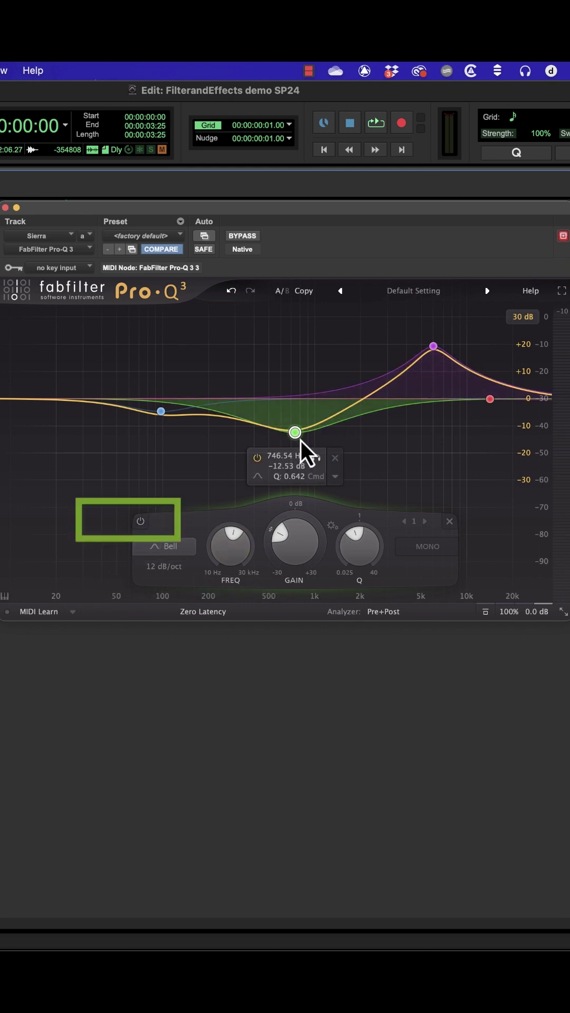
{"action": "left_click_drag", "start_coordinate": [295, 434], "coordinate": [279, 475]}
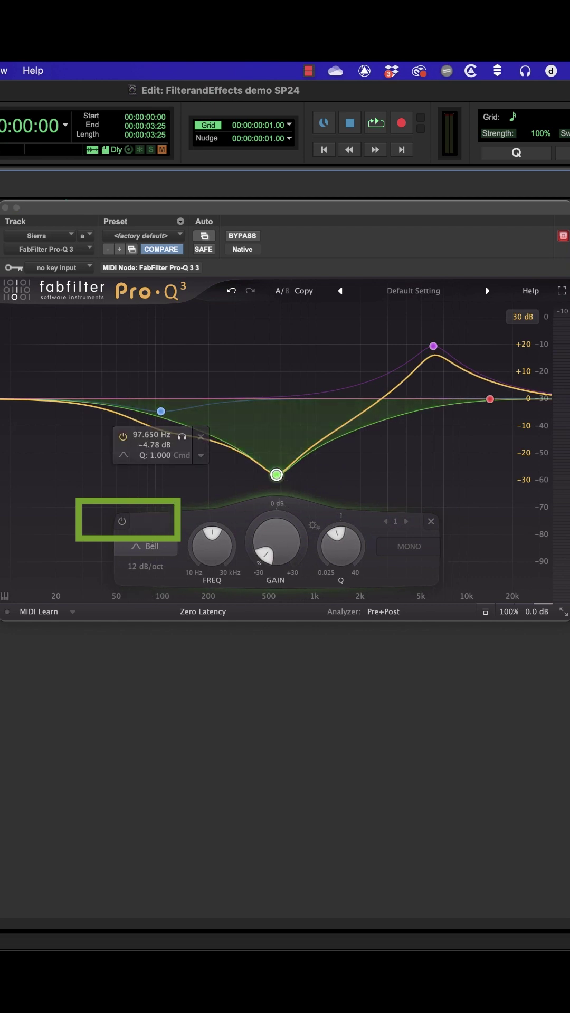
Play the clip and compare the sound with the green middle band bypassed and active
{"action": "key", "text": "space"}
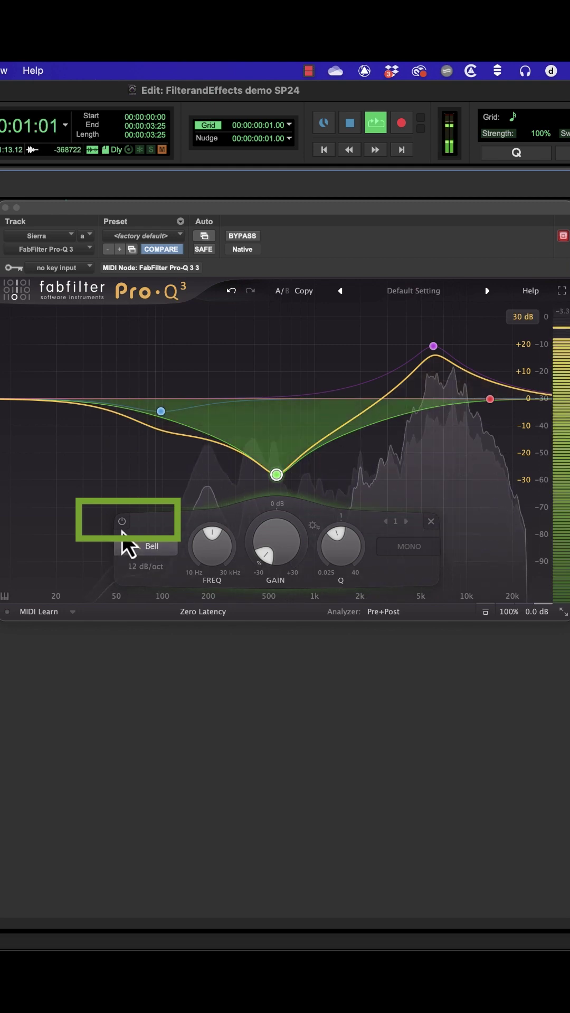
{"action": "left_click", "coordinate": [122, 522]}
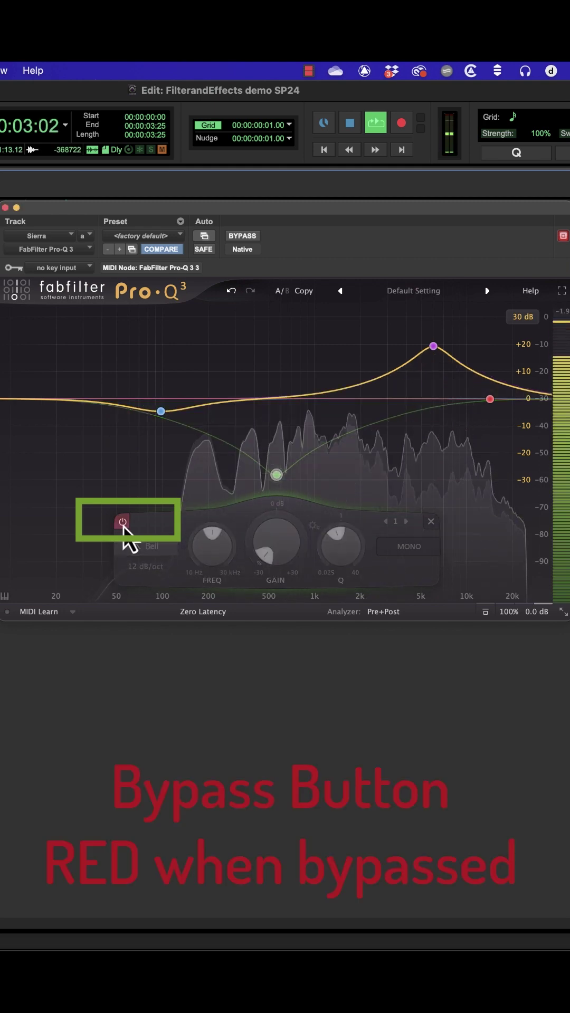
{"action": "left_click", "coordinate": [122, 522]}
{"action": "left_click", "coordinate": [122, 522]}
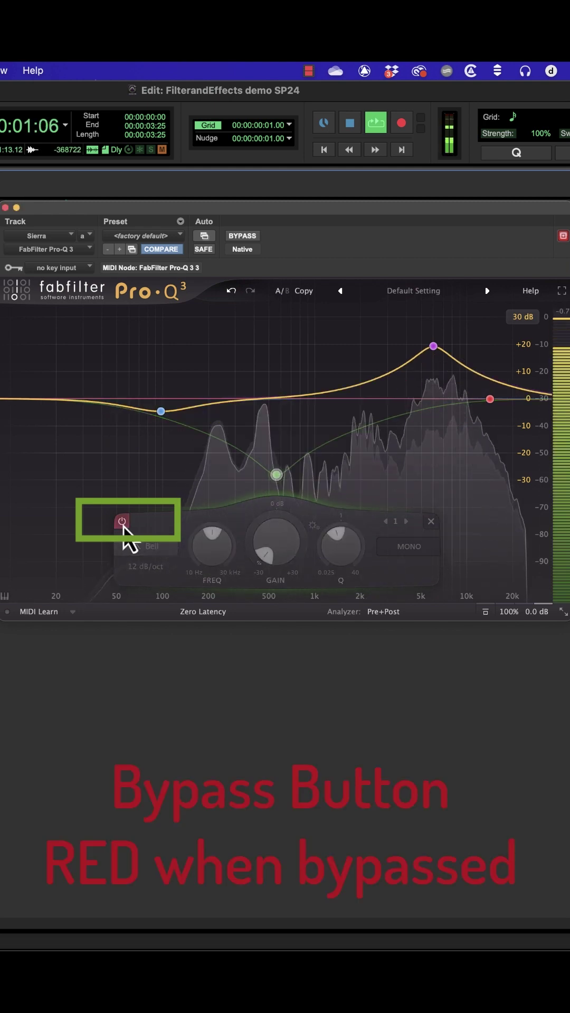
{"action": "left_click", "coordinate": [122, 522]}
{"action": "key", "text": "space"}
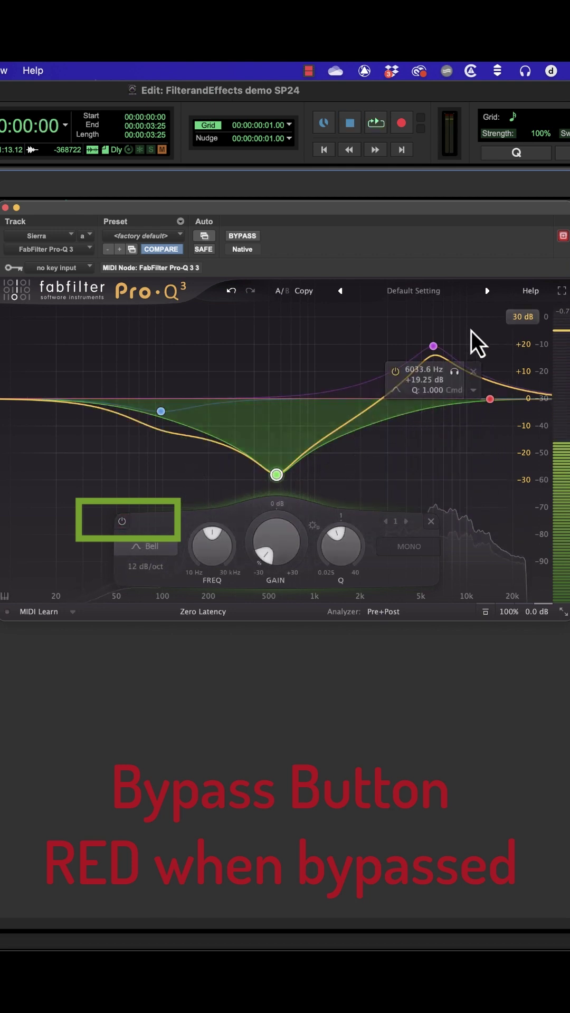
Play the clip and compare the sound with the purple 6 kHz band bypassed and active
{"action": "left_click", "coordinate": [434, 347]}
{"action": "key", "text": "space"}
{"action": "left_click", "coordinate": [221, 522]}
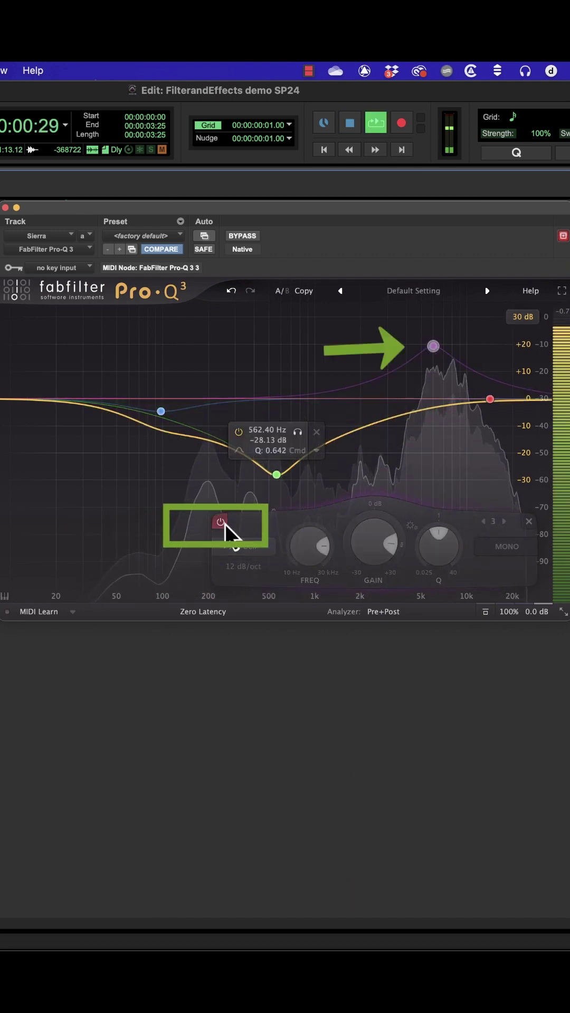
{"action": "left_click", "coordinate": [224, 523]}
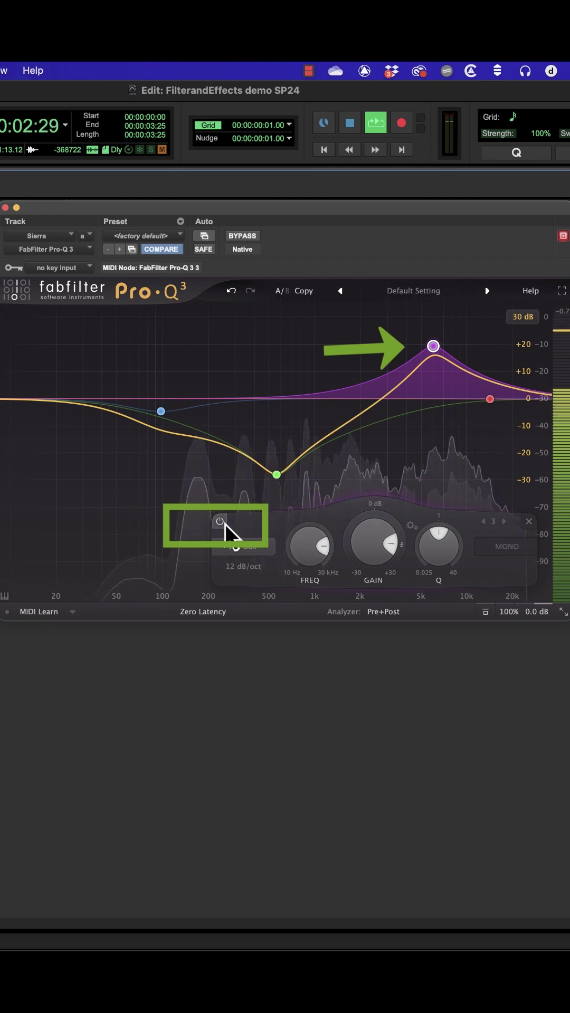
{"action": "left_click", "coordinate": [223, 523]}
{"action": "key", "text": "space"}
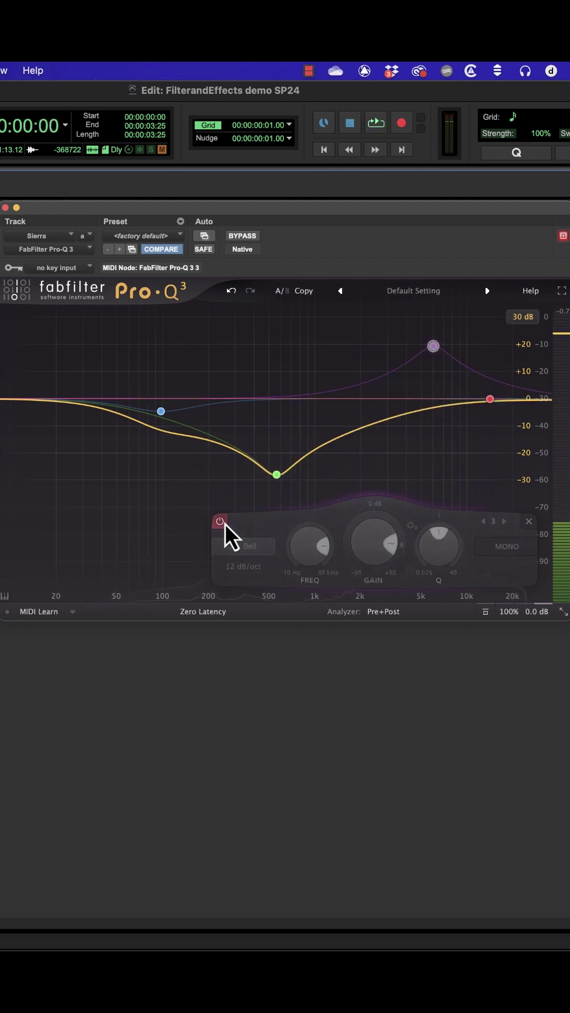
{"action": "left_click", "coordinate": [220, 522]}
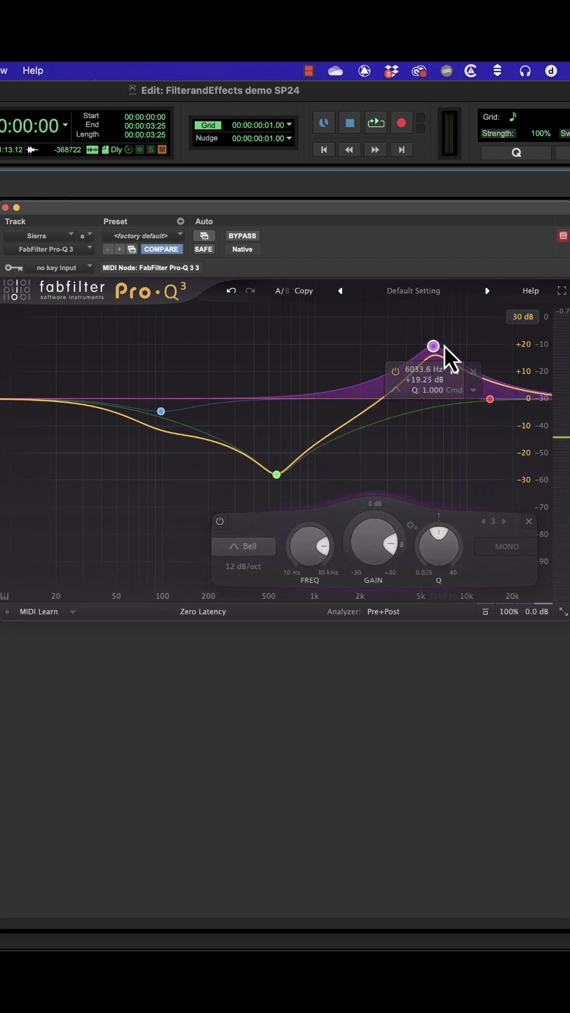
Reduce the 6 kHz boost to about +11 dB and the middle cut to about −22 dB, and deepen the low cut to about −8 dB
{"action": "left_click_drag", "start_coordinate": [434, 347], "coordinate": [432, 373]}
{"action": "left_click_drag", "start_coordinate": [275, 476], "coordinate": [275, 458]}
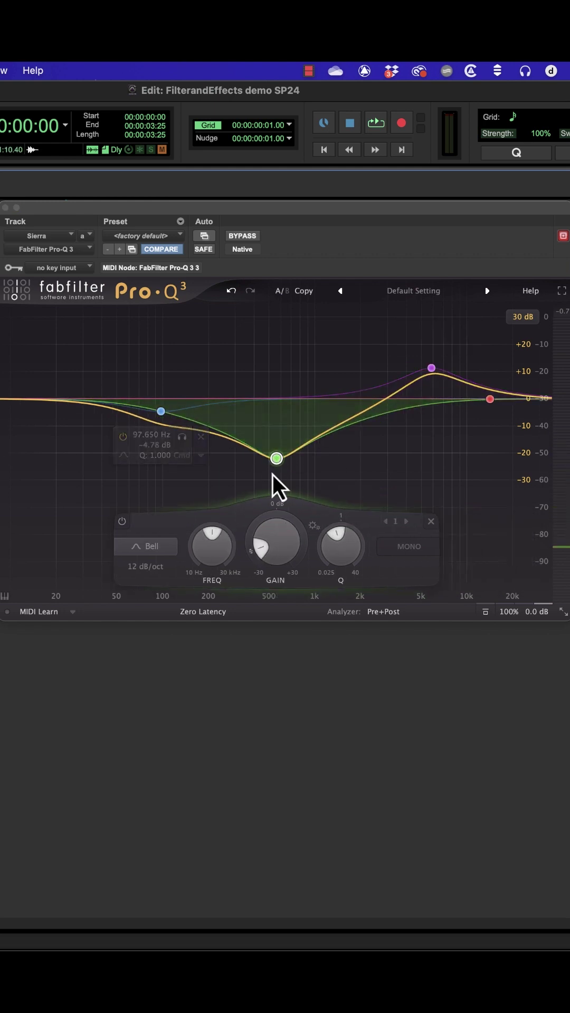
{"action": "mouse_move", "coordinate": [134, 549]}
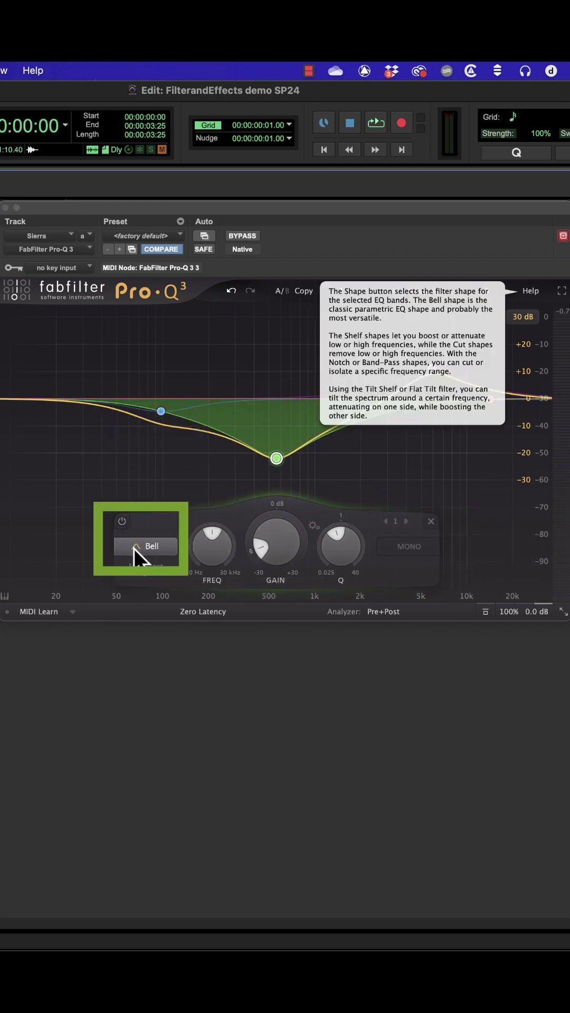
{"action": "left_click", "coordinate": [160, 419]}
Sweep the green middle band's frequency through about 499 Hz and 332 Hz, ending at about 455 Hz and −24 dB
{"action": "left_click", "coordinate": [276, 457]}
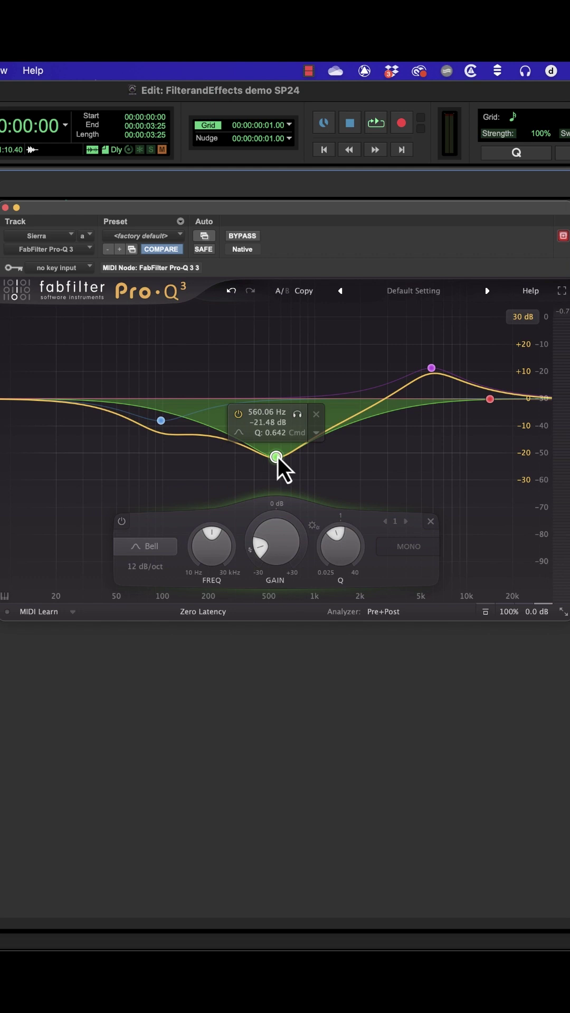
{"action": "mouse_move", "coordinate": [276, 456]}
{"action": "left_mouse_down"}
{"action": "mouse_move", "coordinate": [271, 352]}
{"action": "mouse_move", "coordinate": [270, 457]}
{"action": "left_mouse_up"}
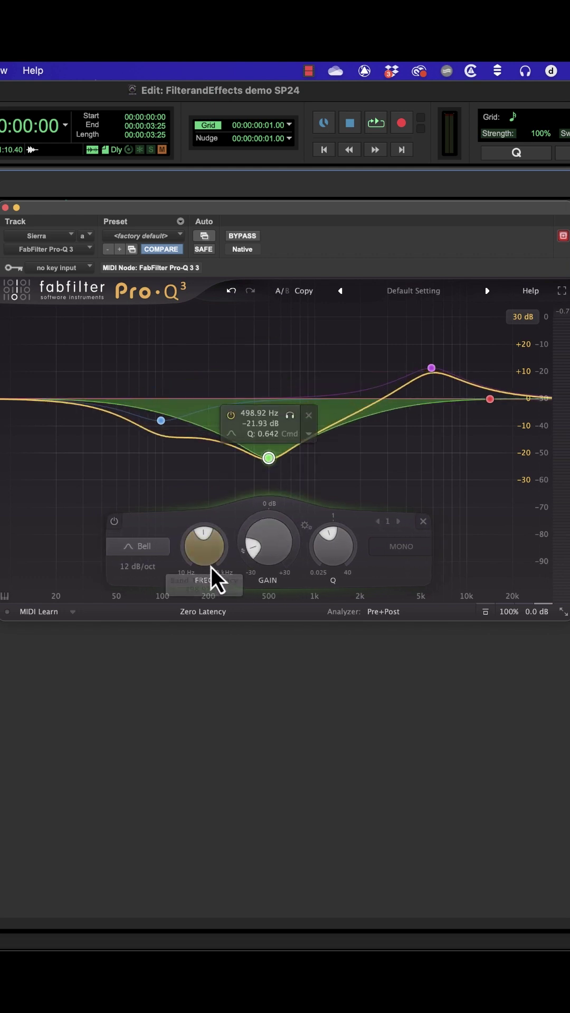
{"action": "mouse_move", "coordinate": [195, 538]}
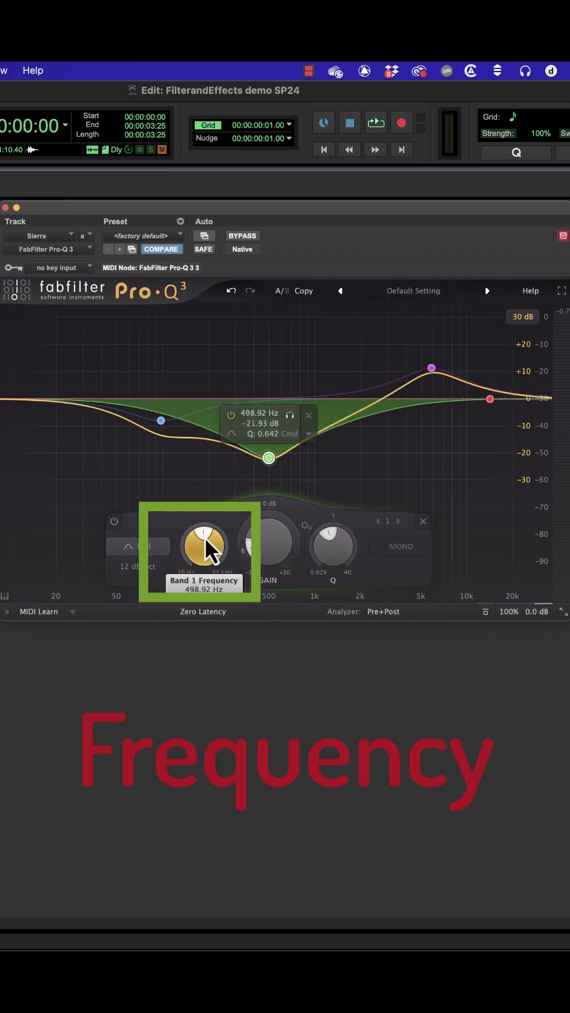
{"action": "mouse_move", "coordinate": [205, 538]}
{"action": "left_mouse_down"}
{"action": "mouse_move", "coordinate": [196, 547]}
{"action": "mouse_move", "coordinate": [201, 532]}
{"action": "left_mouse_up"}
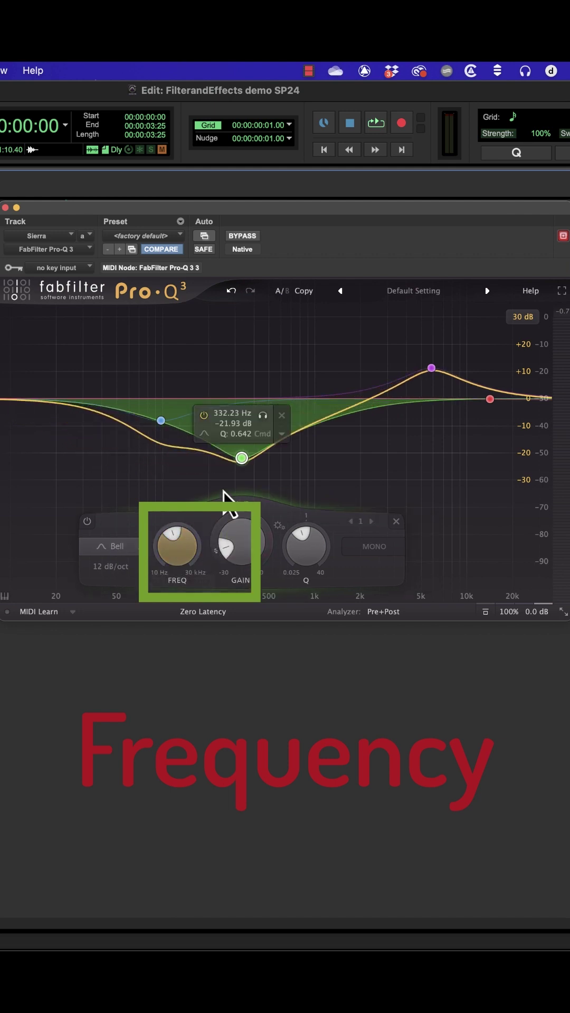
{"action": "left_click_drag", "start_coordinate": [242, 459], "coordinate": [216, 459]}
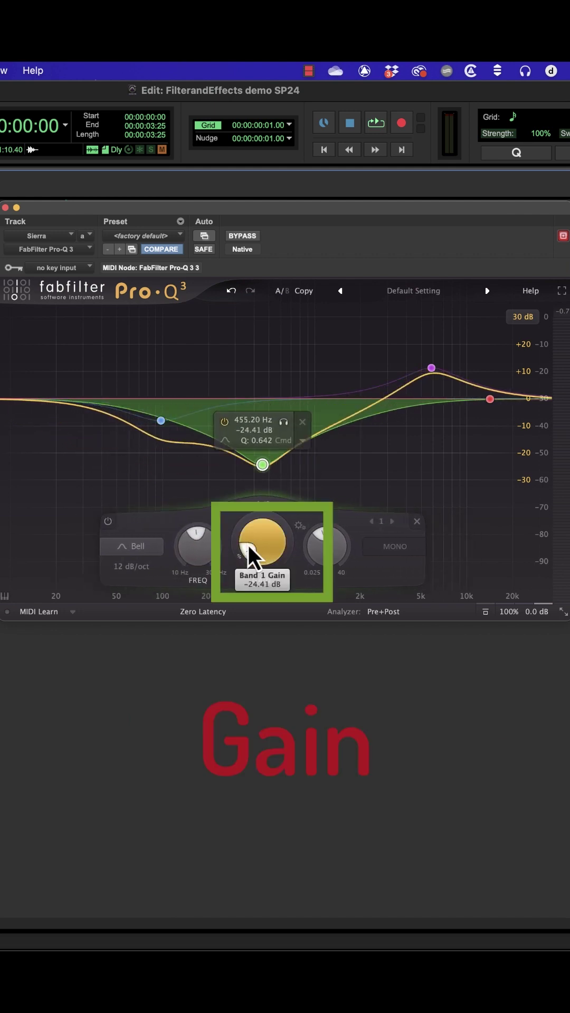
Vary the green middle band's gain and leave it at about −16 dB
{"action": "left_click_drag", "start_coordinate": [248, 545], "coordinate": [275, 477]}
{"action": "left_click_drag", "start_coordinate": [263, 544], "coordinate": [252, 585]}
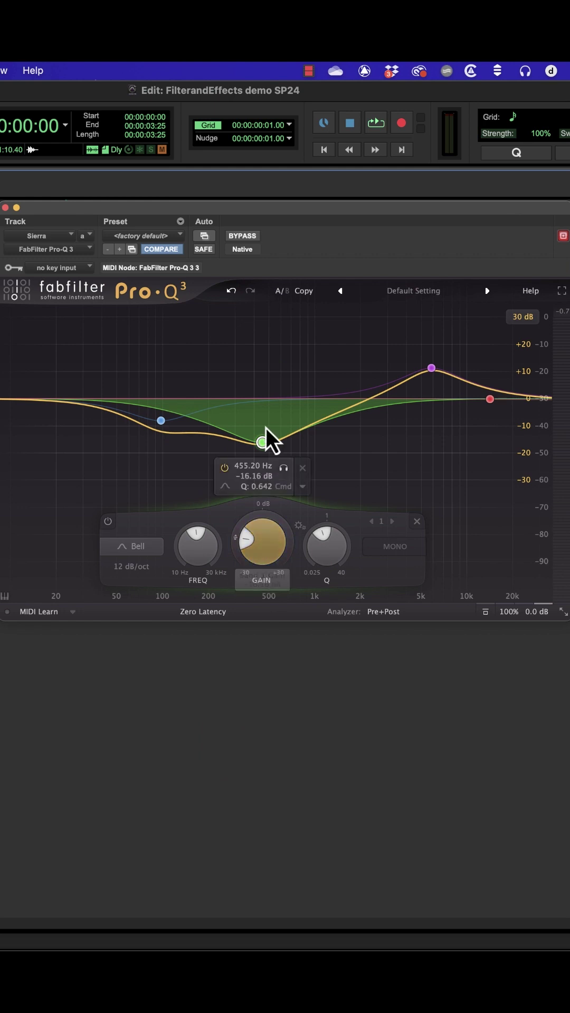
{"action": "mouse_move", "coordinate": [264, 441]}
{"action": "left_mouse_down"}
{"action": "mouse_move", "coordinate": [271, 354]}
{"action": "mouse_move", "coordinate": [265, 443]}
{"action": "left_mouse_up"}
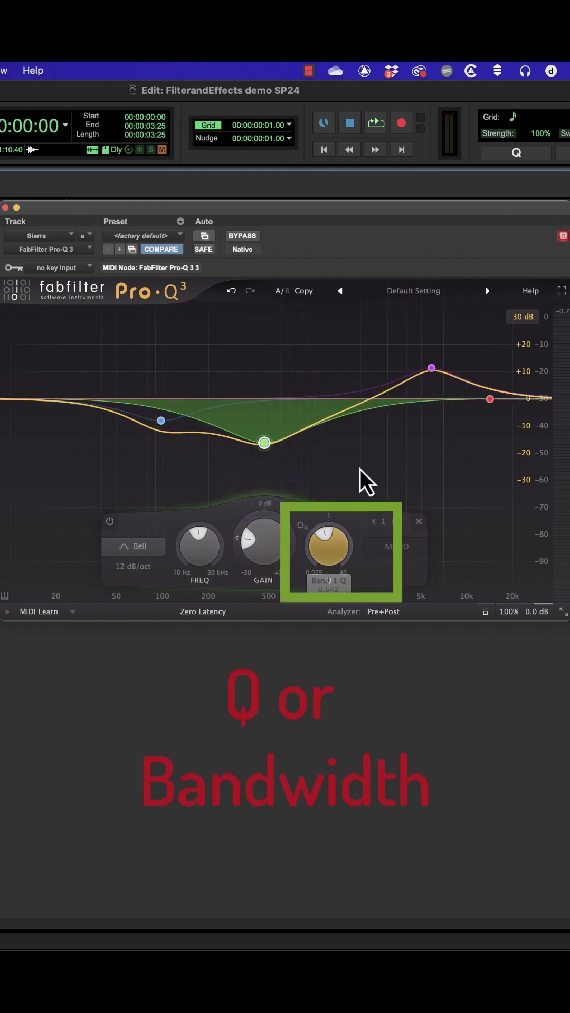
Turn the middle band into a boost of about 24 dB near 479 Hz, widen its Q to about 0.31, and narrow it to about 4.6
{"action": "left_click_drag", "start_coordinate": [321, 566], "coordinate": [344, 513]}
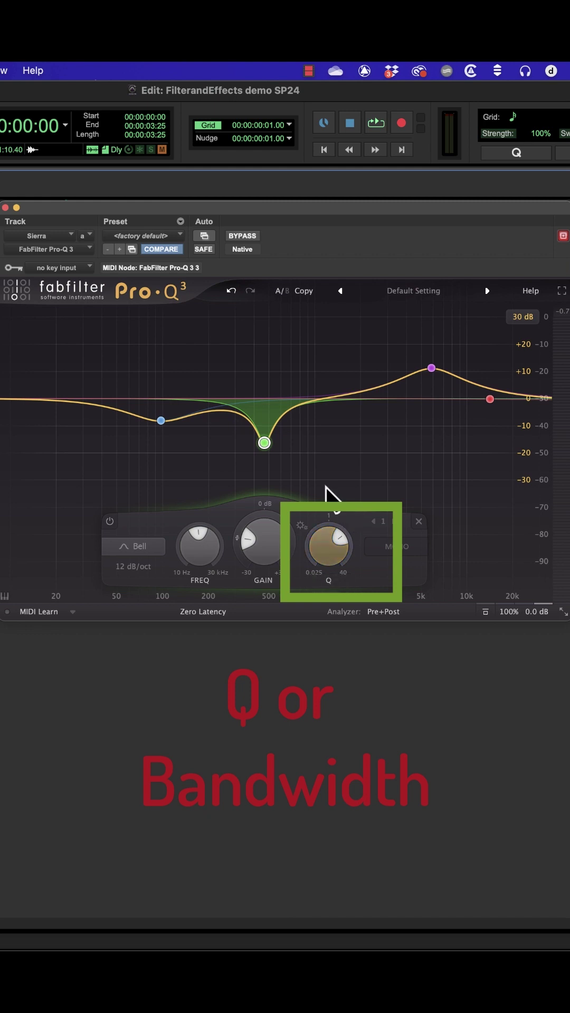
{"action": "mouse_move", "coordinate": [268, 445]}
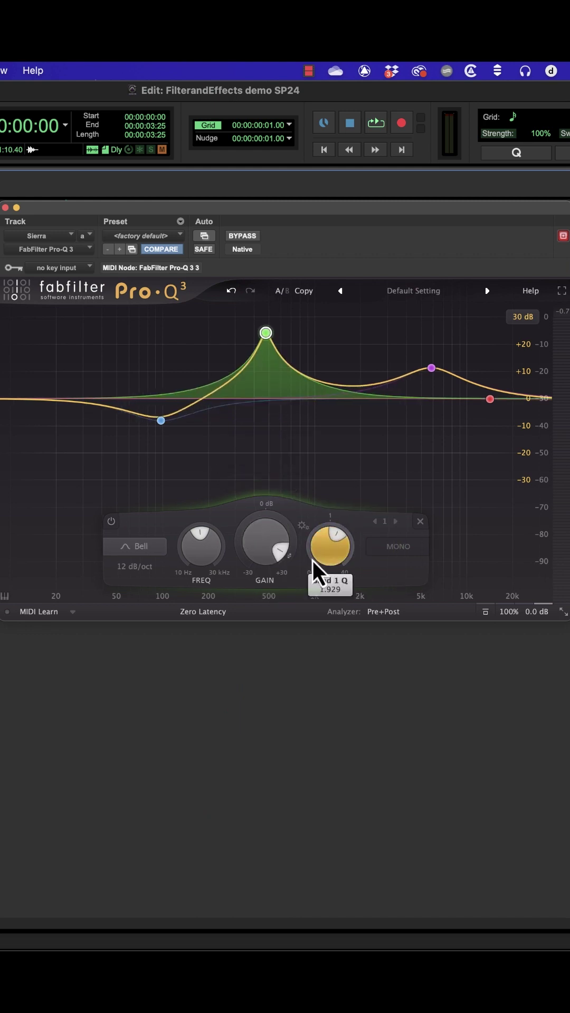
{"action": "left_click_drag", "start_coordinate": [313, 559], "coordinate": [288, 622]}
{"action": "mouse_move", "coordinate": [267, 337]}
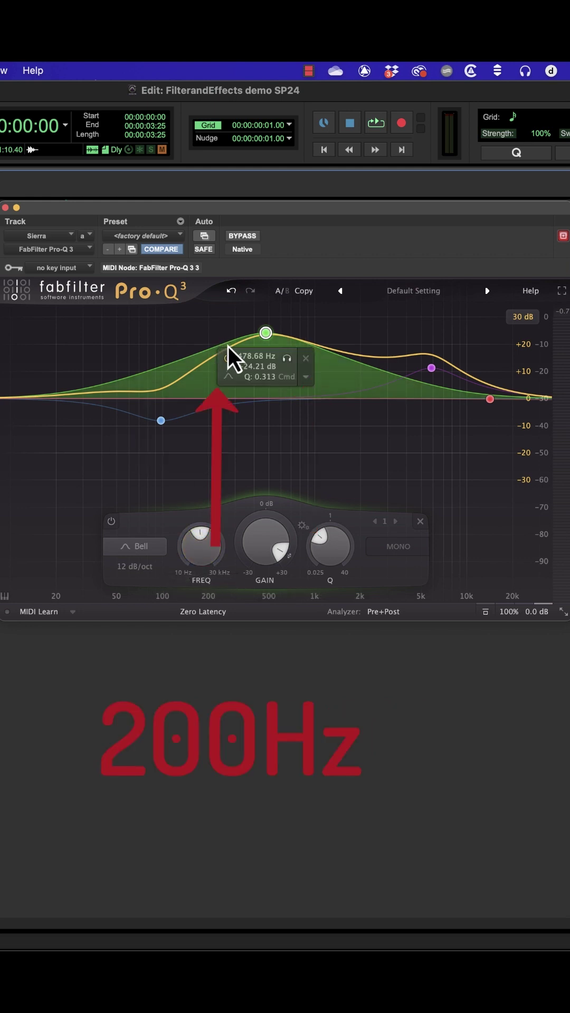
{"action": "left_click_drag", "start_coordinate": [328, 558], "coordinate": [362, 459]}
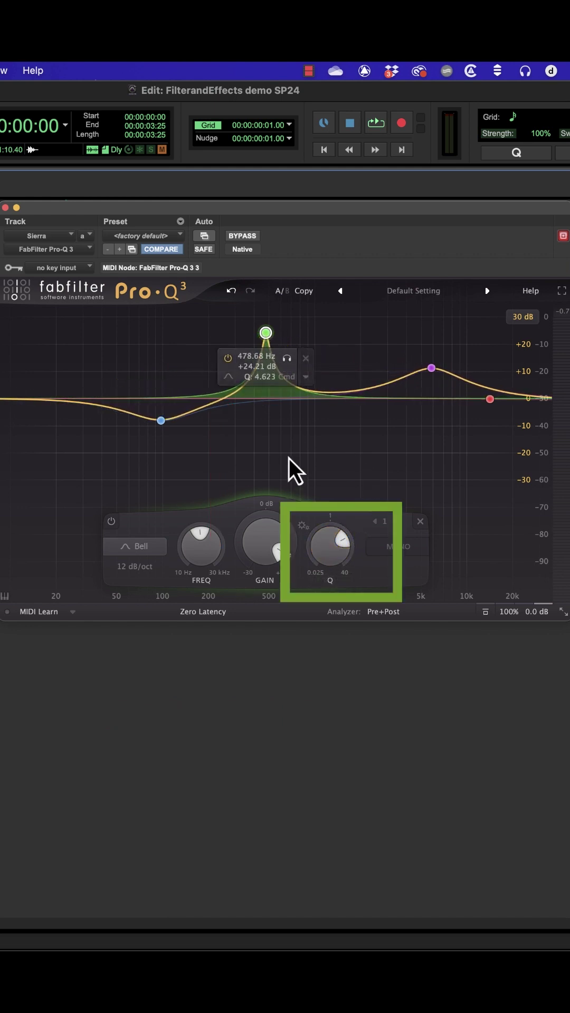
Narrow the green middle band's Q to about 39.9 and lower its gain to −30 dB to form a notch
{"action": "left_click_drag", "start_coordinate": [321, 552], "coordinate": [348, 436]}
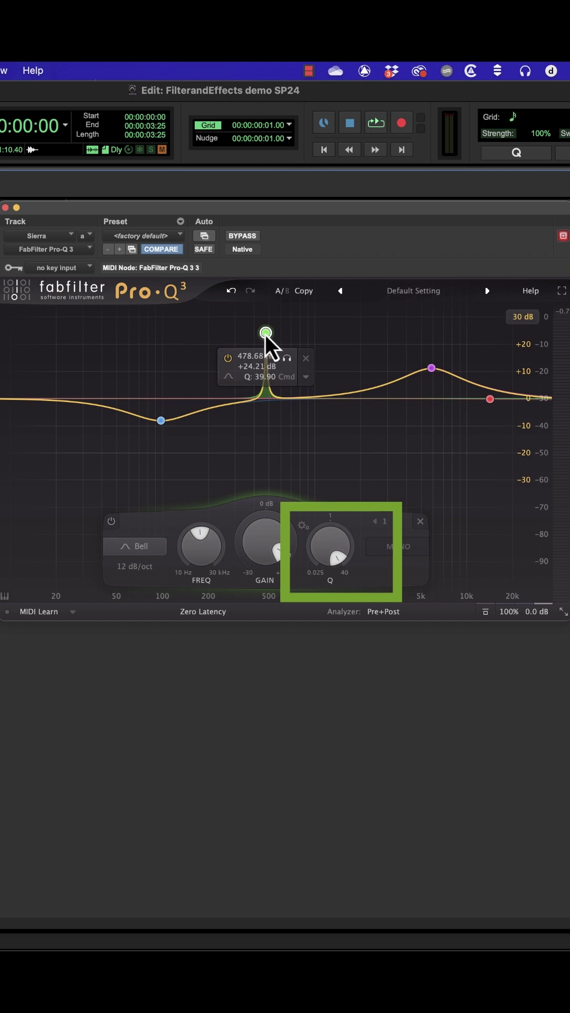
{"action": "left_click_drag", "start_coordinate": [263, 518], "coordinate": [214, 780]}
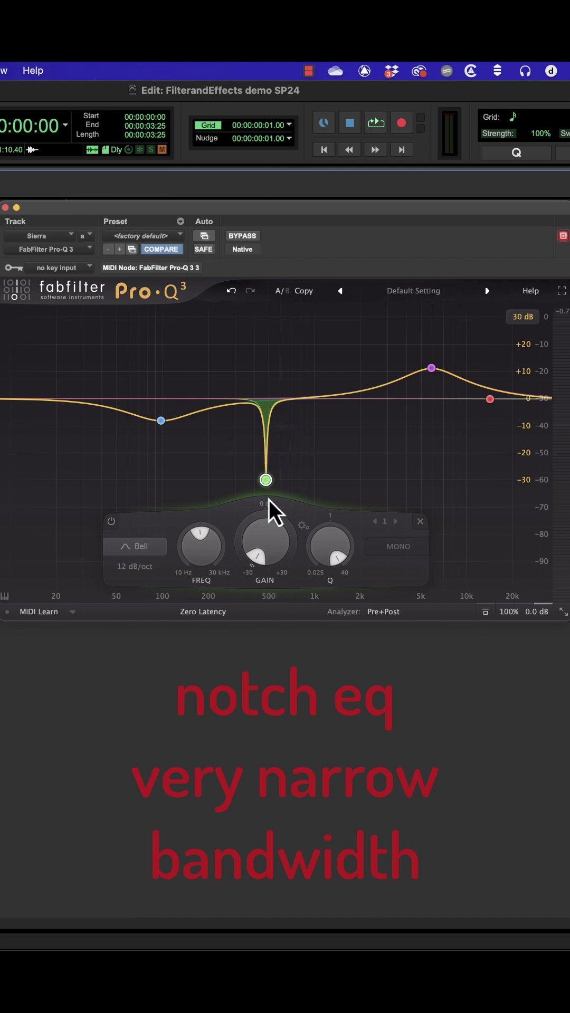
{"action": "mouse_move", "coordinate": [264, 483]}
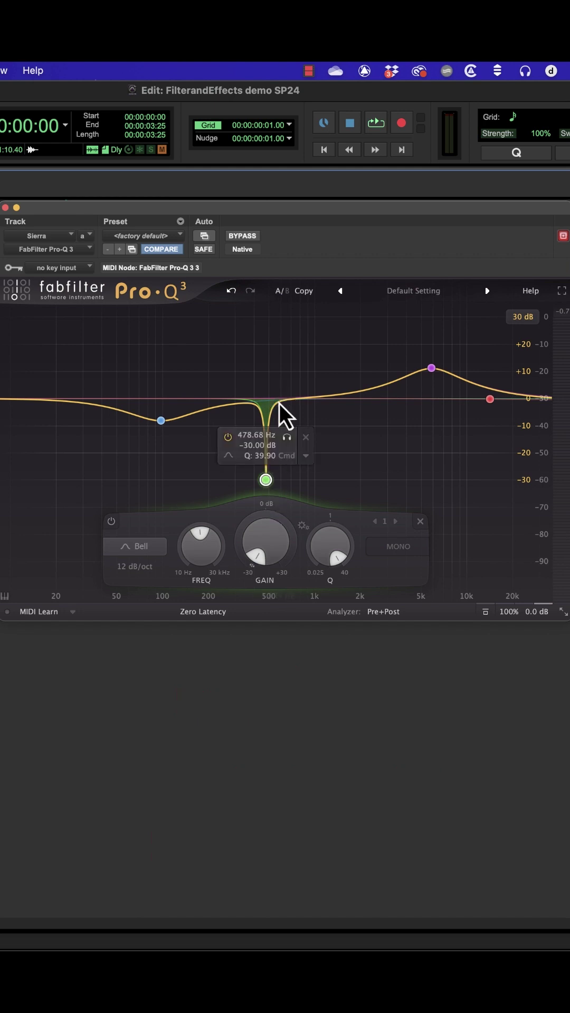
Delete the green middle band and move the blue low band to about 338 Hz and −8.4 dB
{"action": "left_click", "coordinate": [422, 521]}
{"action": "left_click_drag", "start_coordinate": [161, 421], "coordinate": [242, 421]}
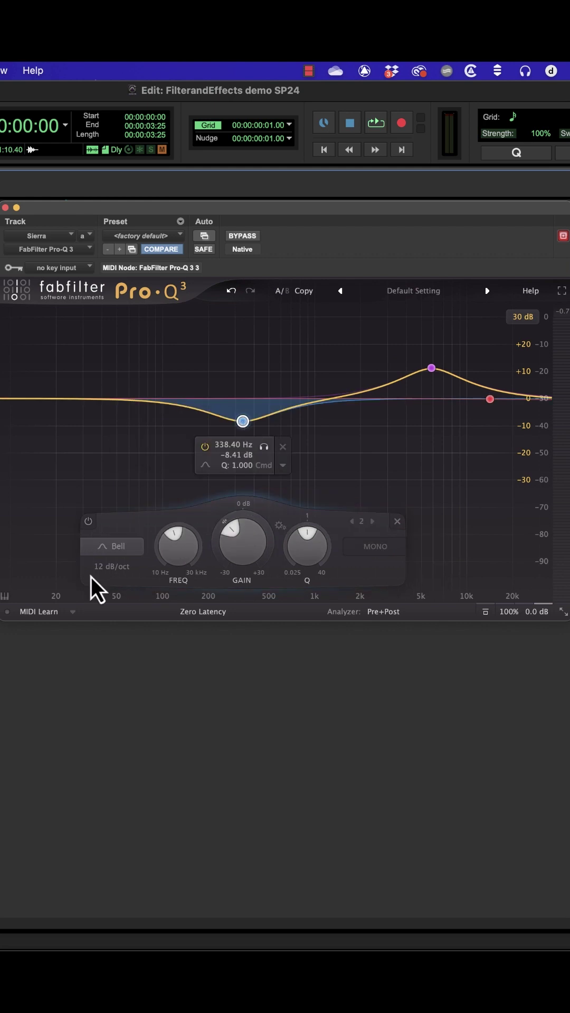
Change the blue band's shape to Low Cut, try High Cut, and return it to Low Cut
{"action": "left_click", "coordinate": [110, 549]}
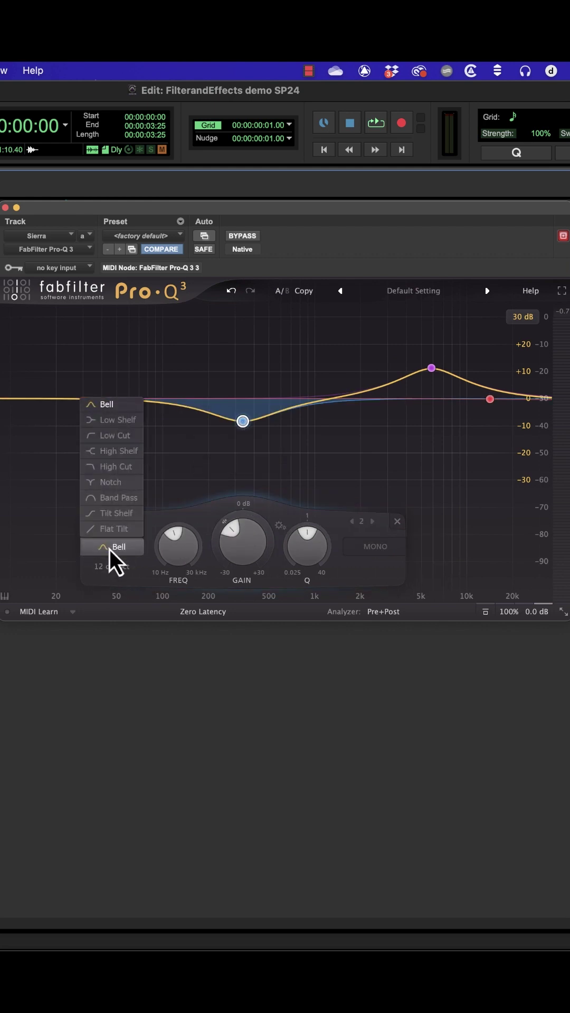
{"action": "left_click", "coordinate": [120, 438]}
{"action": "left_click", "coordinate": [116, 545]}
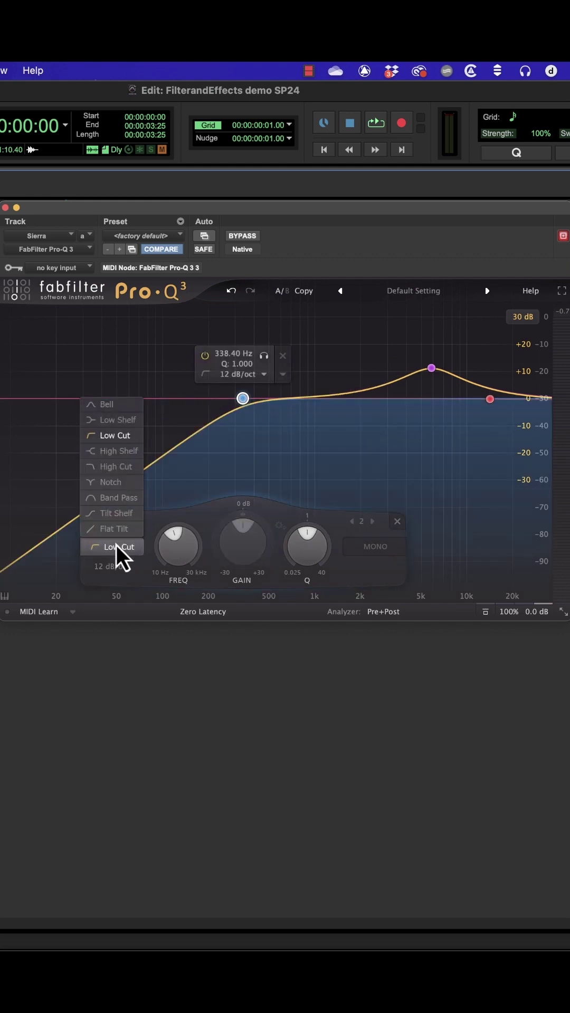
{"action": "left_click", "coordinate": [126, 473]}
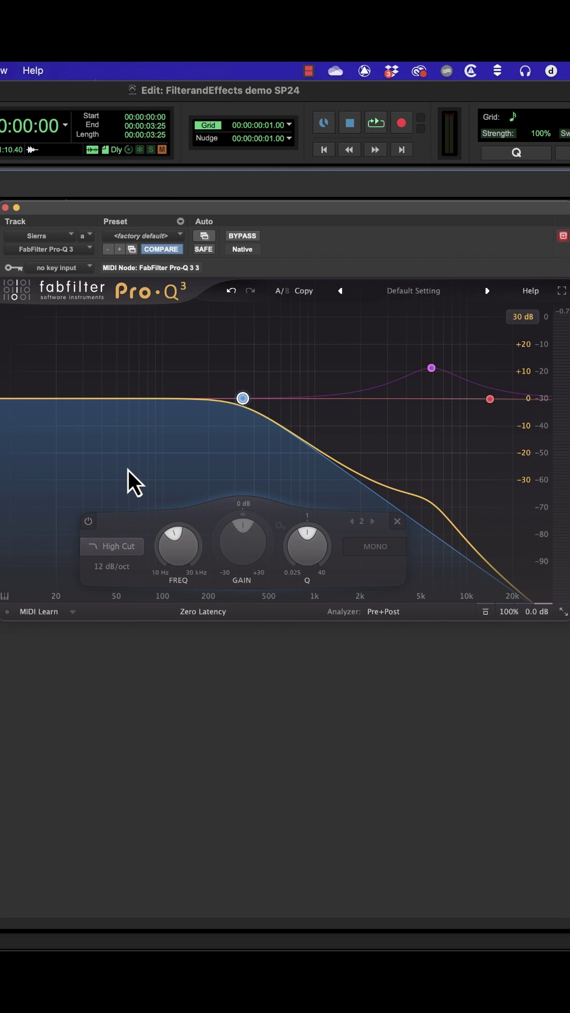
{"action": "left_click", "coordinate": [128, 549]}
{"action": "left_click", "coordinate": [125, 436]}
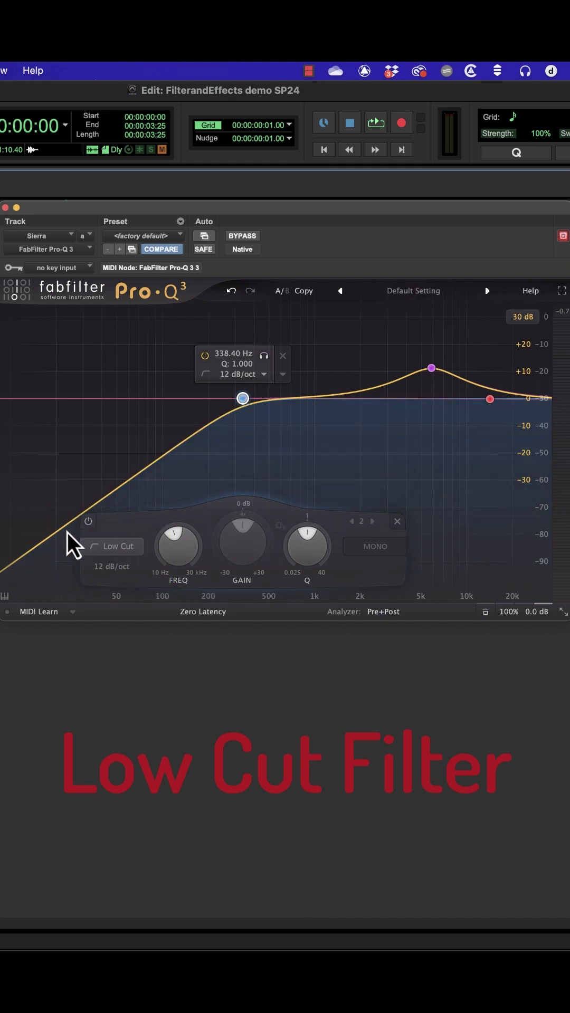
Switch the blue band to High Cut and adjust it to about 339 Hz with a Q of about 1.18
{"action": "left_click", "coordinate": [122, 548]}
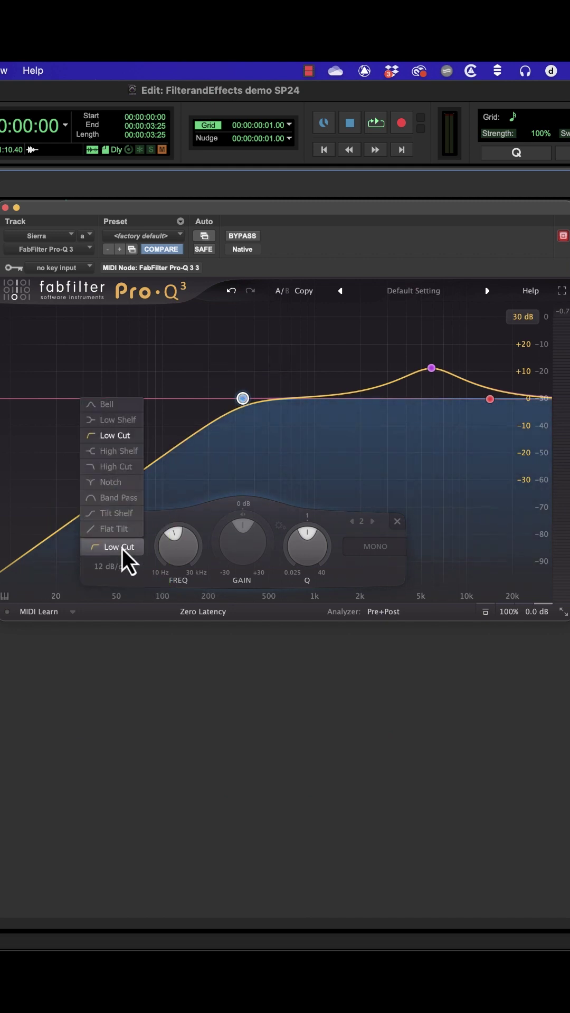
{"action": "left_click", "coordinate": [132, 466]}
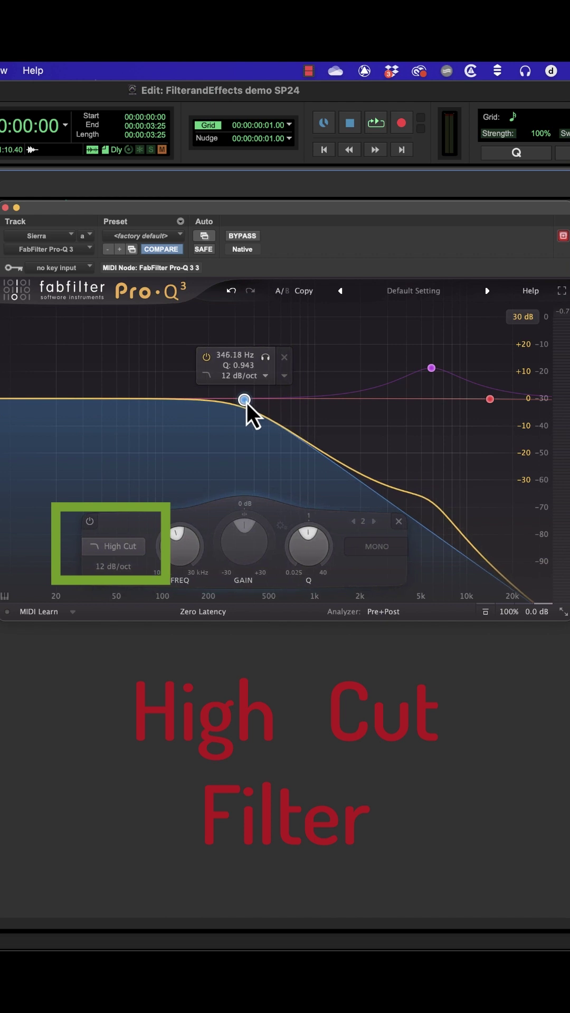
{"action": "left_click_drag", "start_coordinate": [246, 403], "coordinate": [245, 404]}
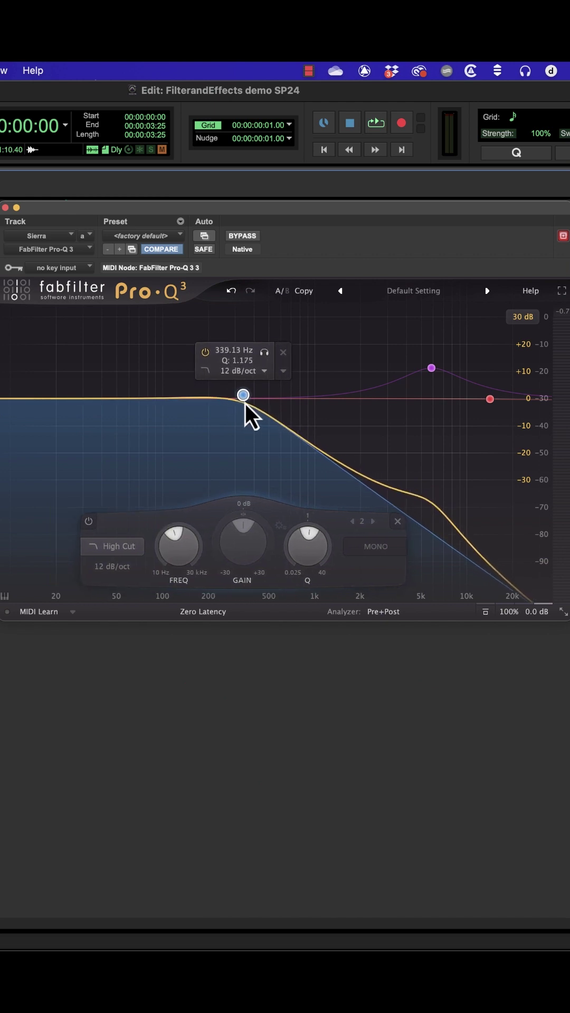
Undo the blue band's change to High Cut and set the Low Cut slope to 48 dB/oct
{"action": "key", "text": "super+z"}
{"action": "key", "text": "super+z"}
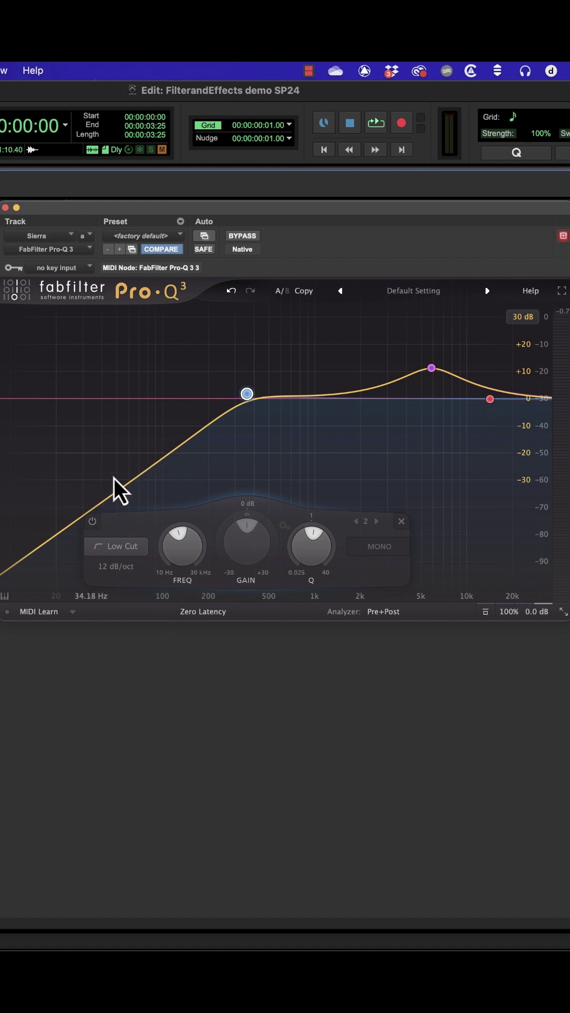
{"action": "left_click", "coordinate": [121, 567]}
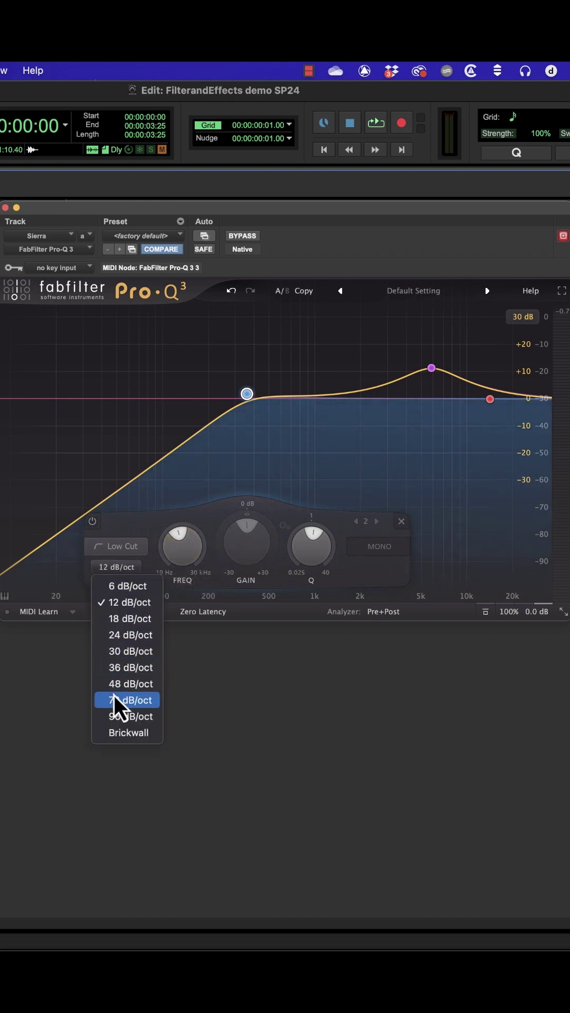
{"action": "left_click", "coordinate": [121, 684]}
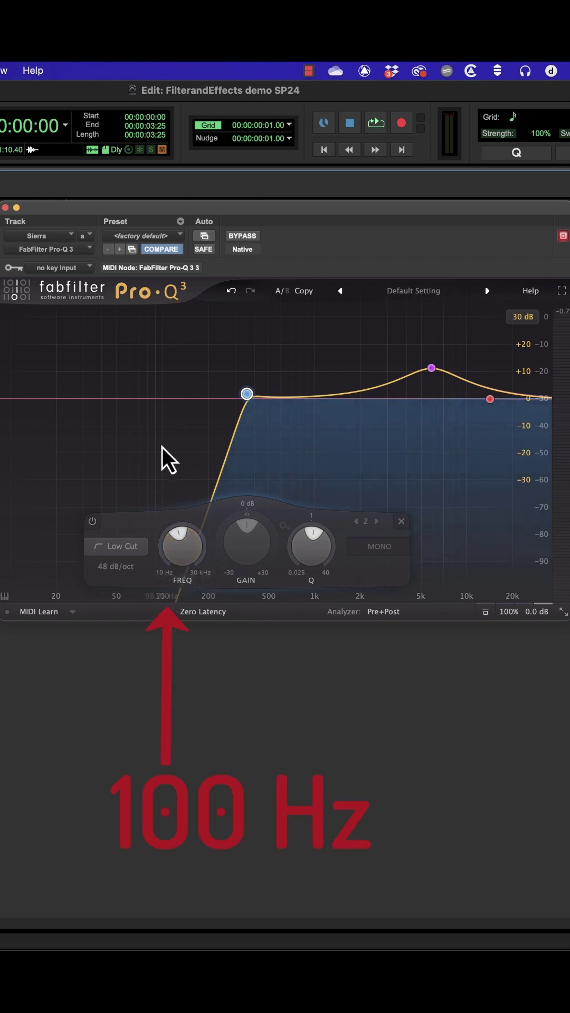
Lower the blue band's cutoff frequency to about 269 Hz and change its shape to High Cut
{"action": "left_click_drag", "start_coordinate": [248, 396], "coordinate": [218, 399]}
{"action": "left_click", "coordinate": [111, 546]}
{"action": "left_click", "coordinate": [112, 465]}
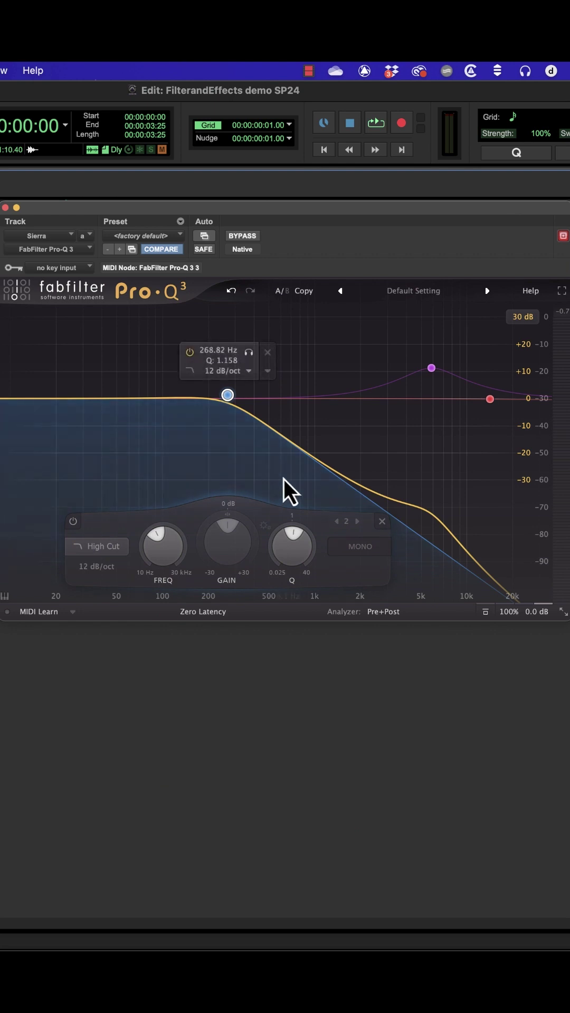
Set the High Cut slope to 48 dB/oct and raise its cutoff to about 2.8 kHz with a Q of about 0.57
{"action": "left_click", "coordinate": [97, 567]}
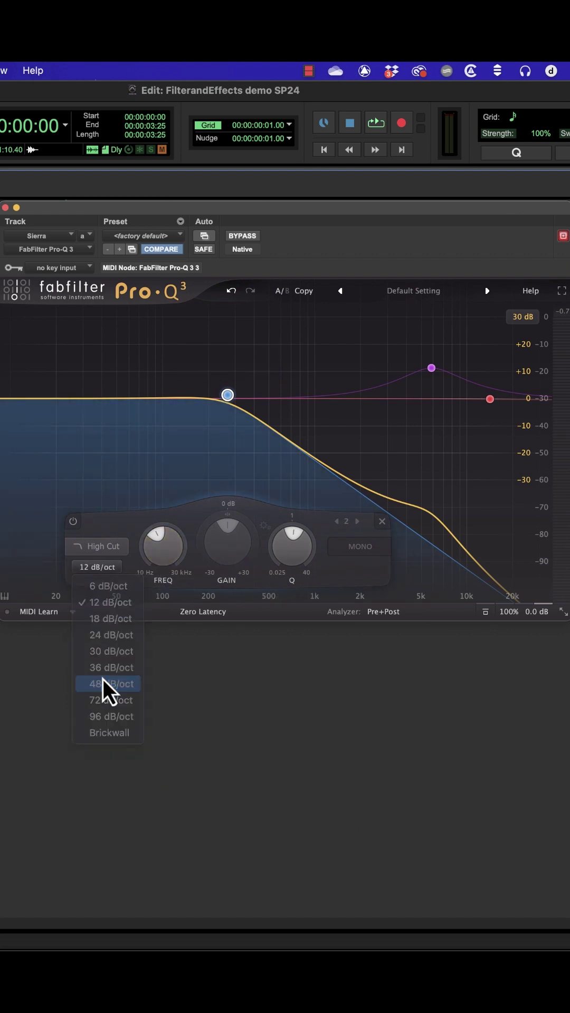
{"action": "left_click", "coordinate": [103, 679]}
{"action": "left_click_drag", "start_coordinate": [227, 395], "coordinate": [357, 400]}
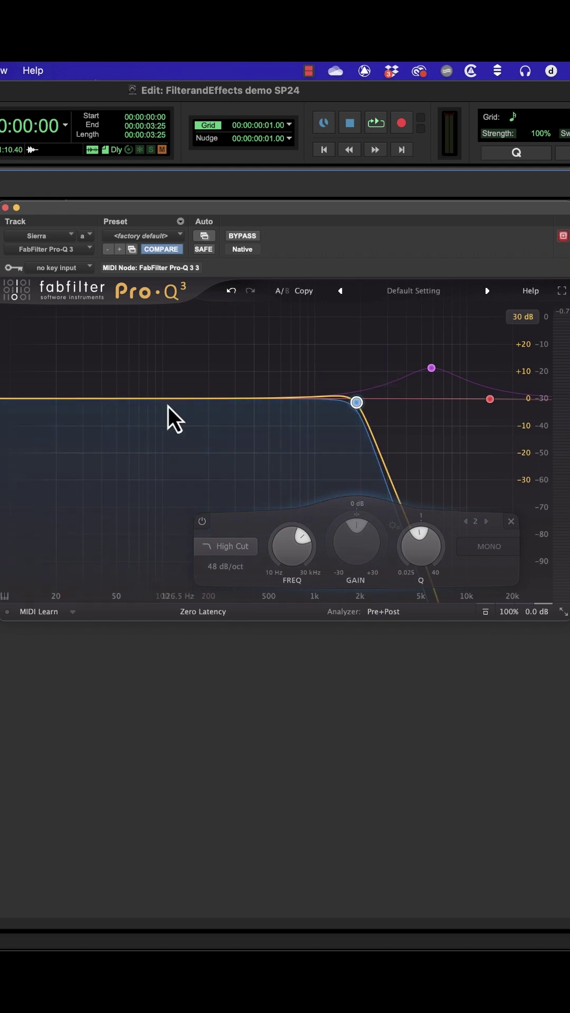
{"action": "mouse_move", "coordinate": [363, 403]}
{"action": "left_click_drag", "start_coordinate": [363, 403], "coordinate": [390, 411]}
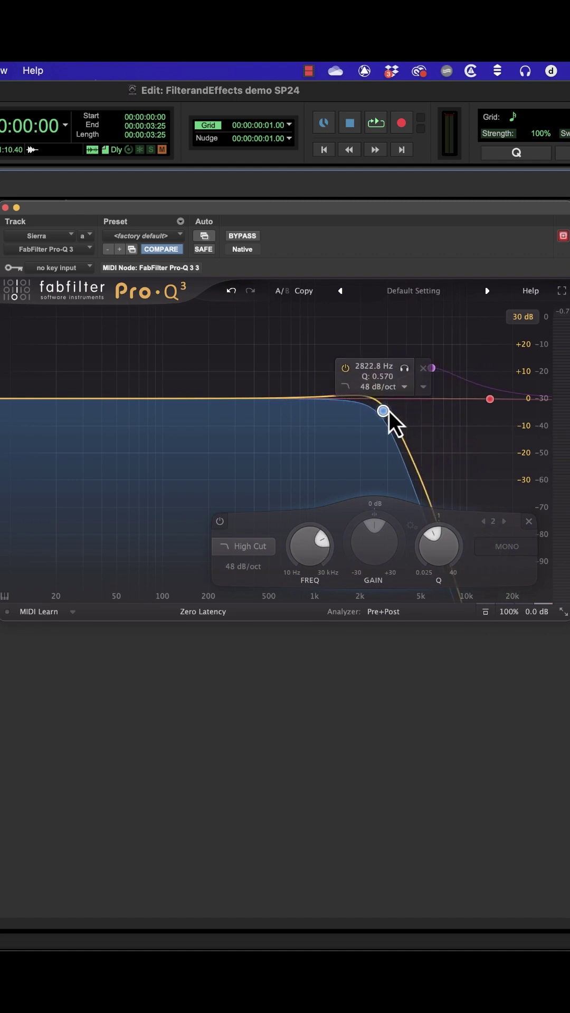